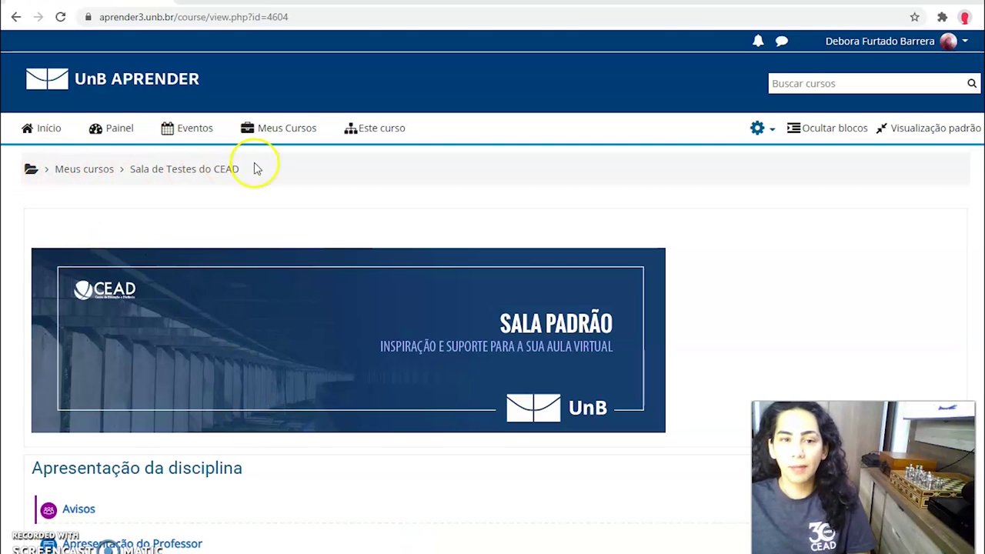
Step: Start a backup of the Sala de Testes do CEAD course and include the course logs in its initial settings
click(759, 133)
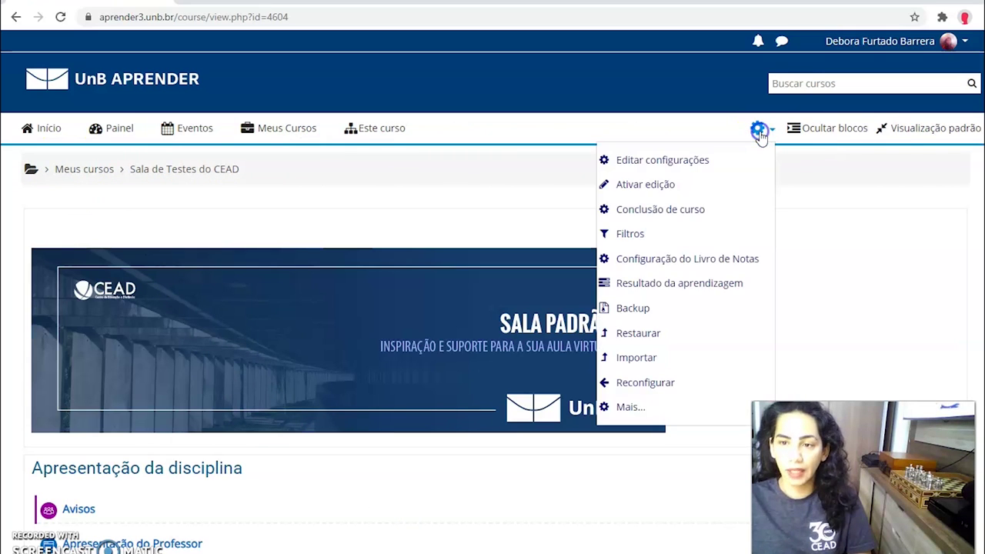
click(643, 312)
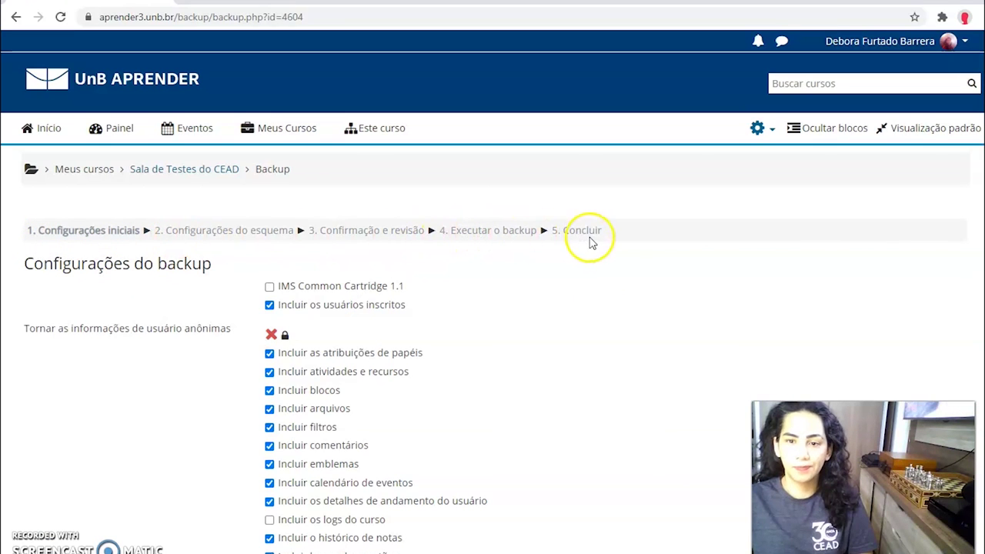
scroll(626, 260, down, 2)
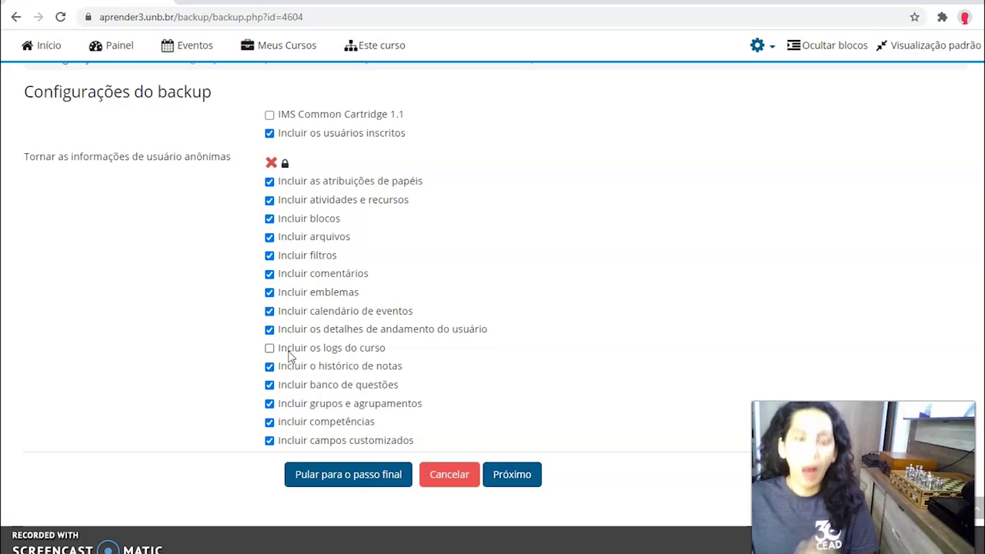
click(288, 350)
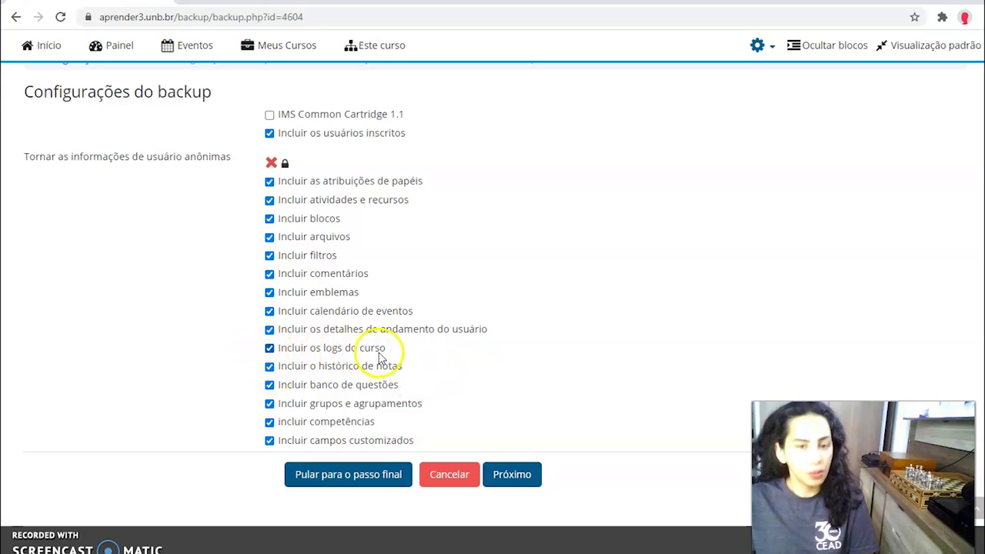
click(512, 475)
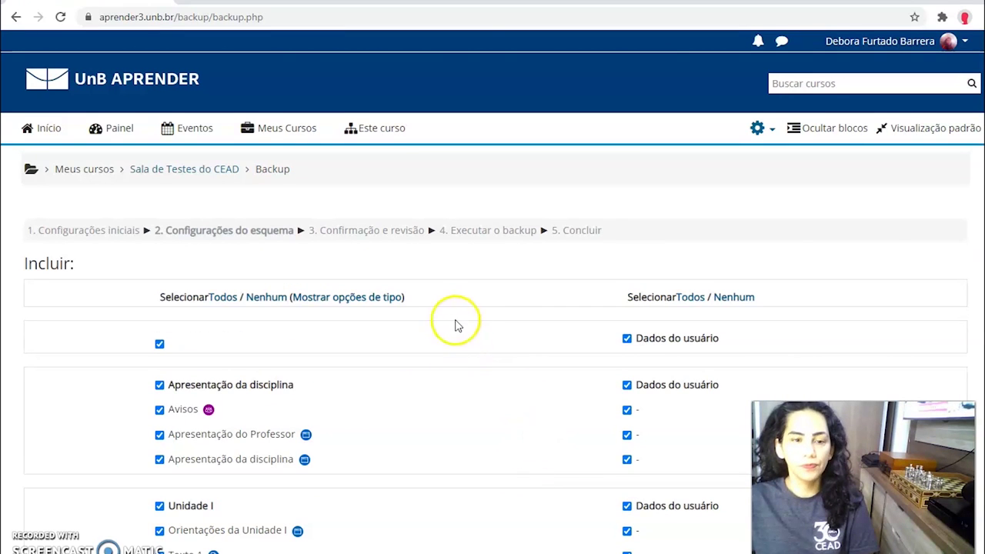
Step: Keep all course sections, activities and user data included in the backup schema and proceed to the confirmation stage
scroll(466, 304, down, 2)
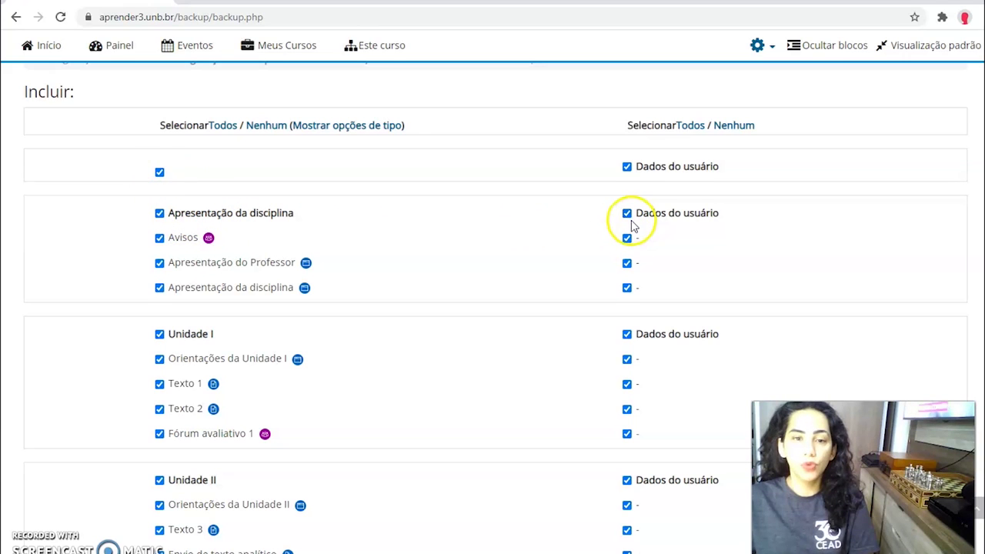
scroll(608, 231, down, 1)
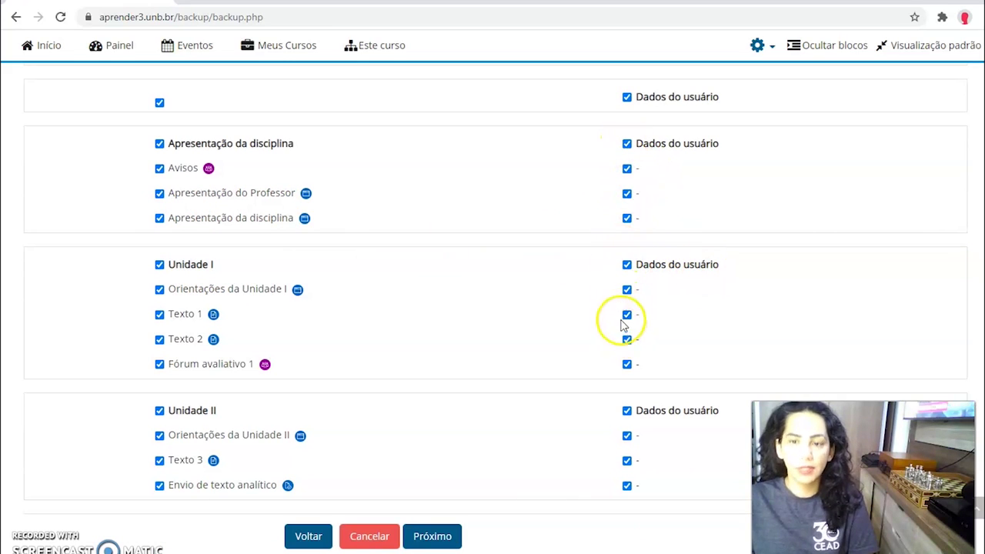
scroll(625, 338, down, 2)
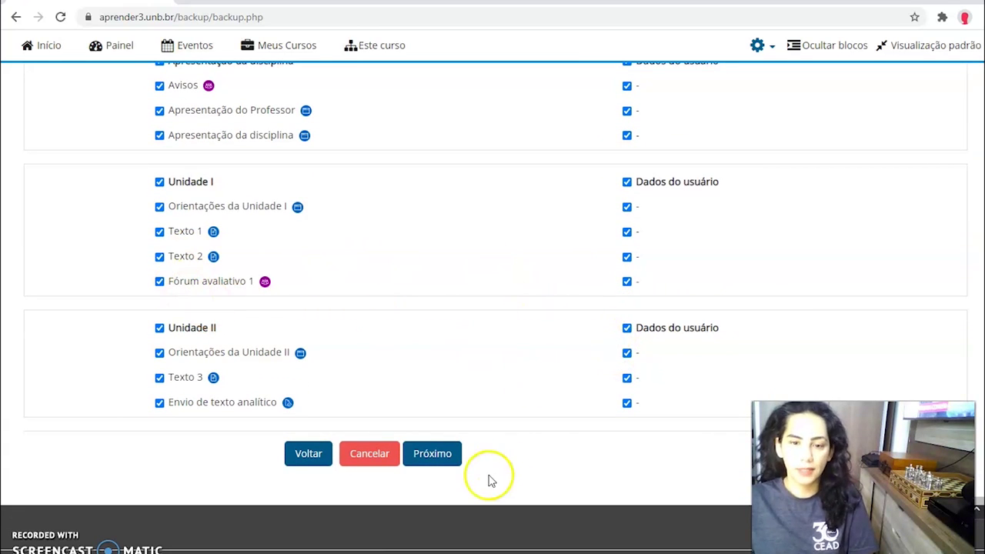
click(433, 461)
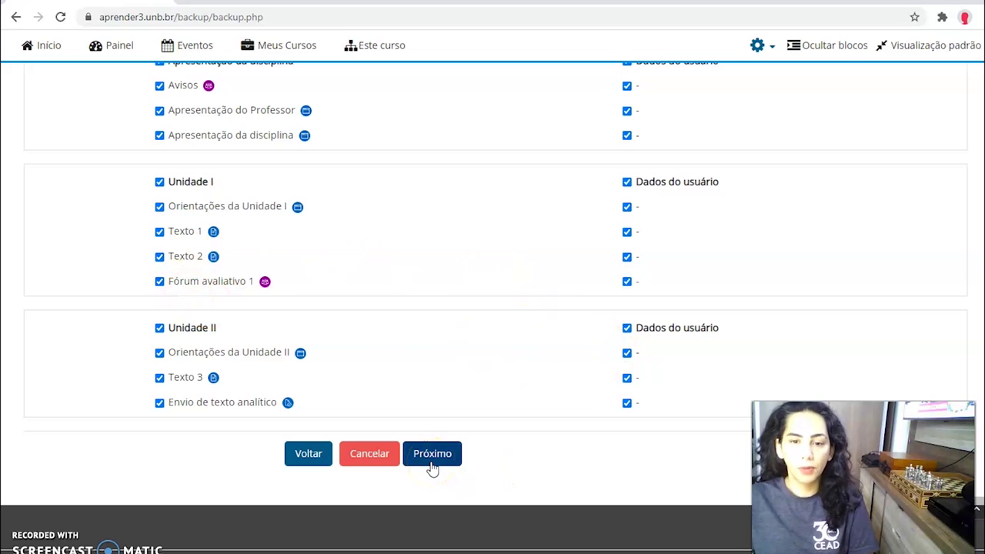
Step: Review the backup's file name, settings and included items, and execute the backup
scroll(367, 229, down, 1)
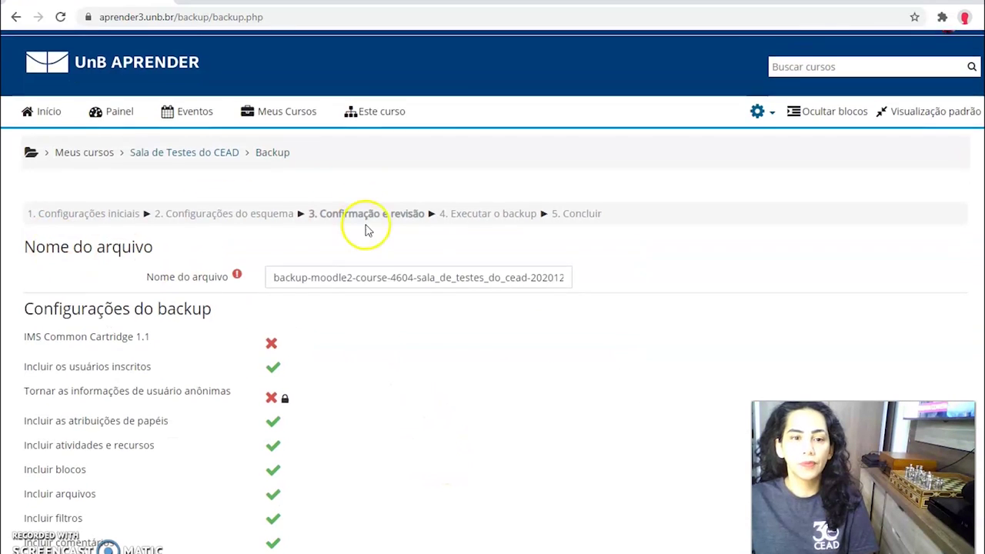
scroll(367, 230, down, 2)
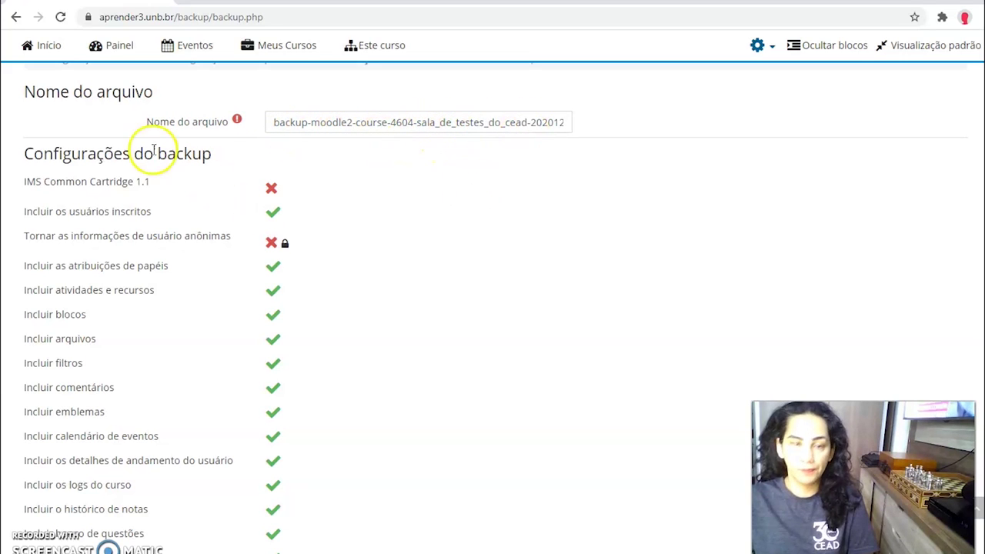
scroll(201, 160, down, 1)
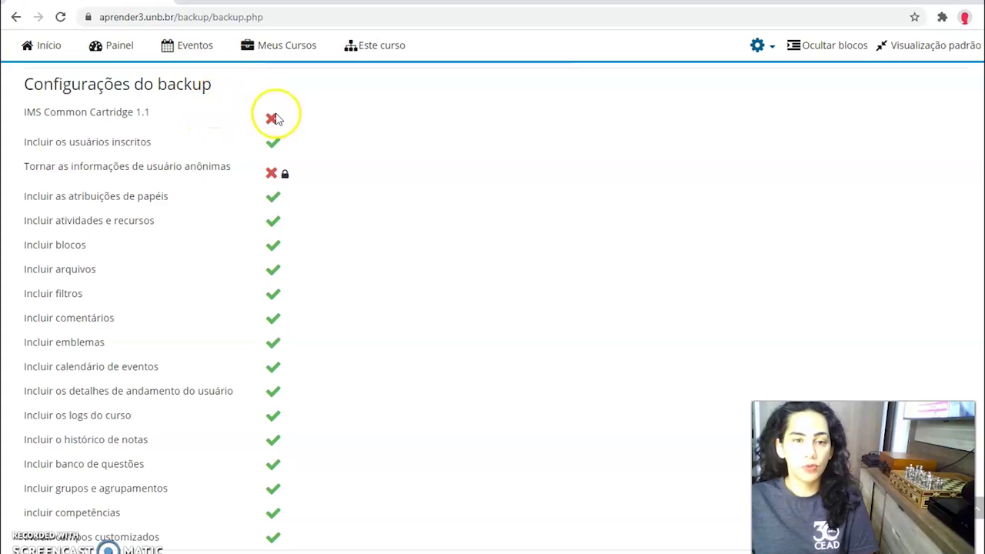
scroll(304, 156, down, 1)
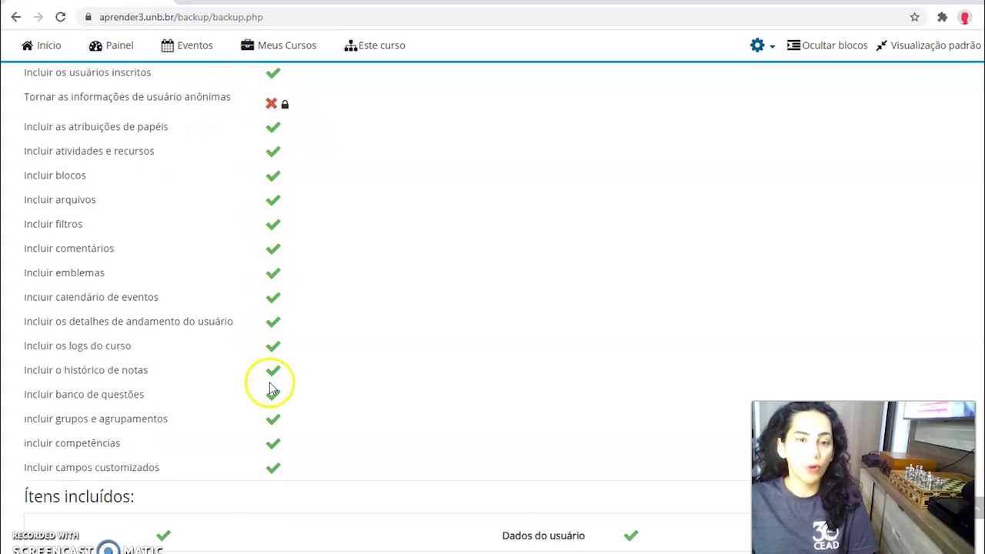
scroll(275, 391, down, 3)
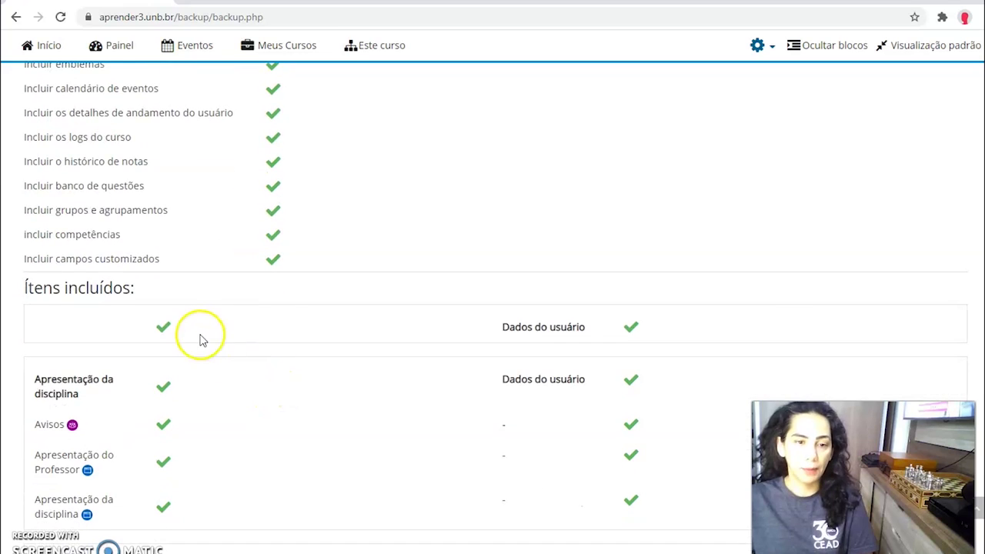
scroll(176, 336, down, 2)
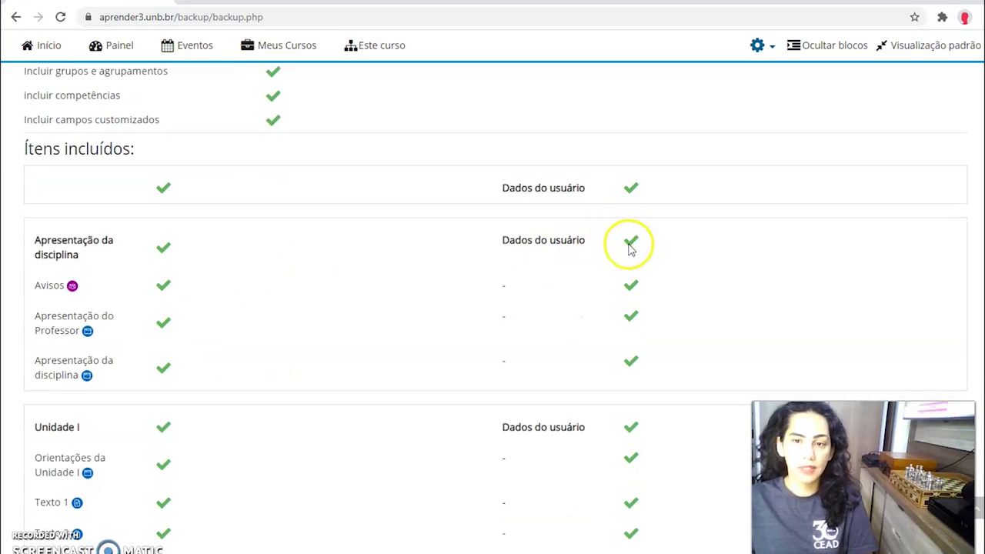
scroll(627, 254, down, 2)
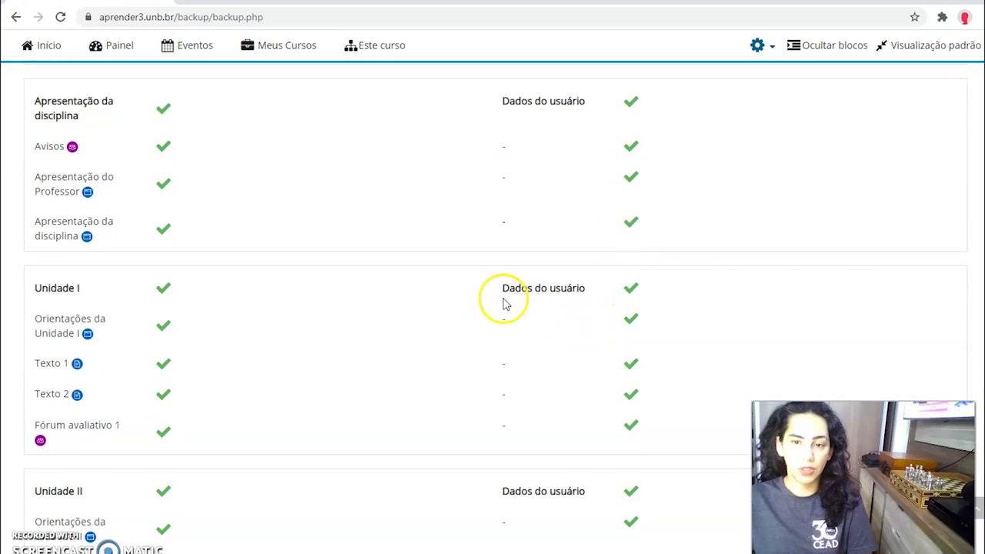
scroll(542, 304, down, 1)
scroll(542, 303, down, 2)
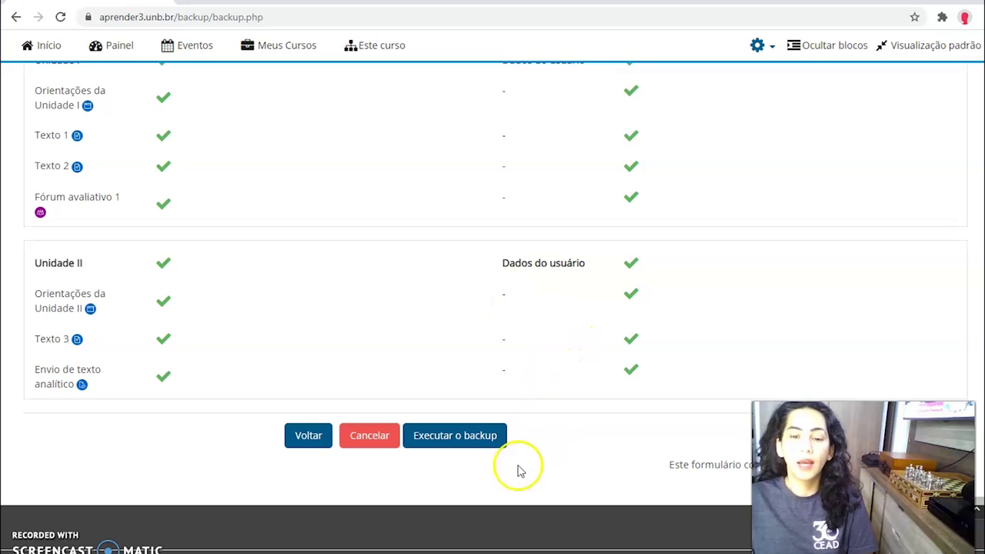
click(439, 448)
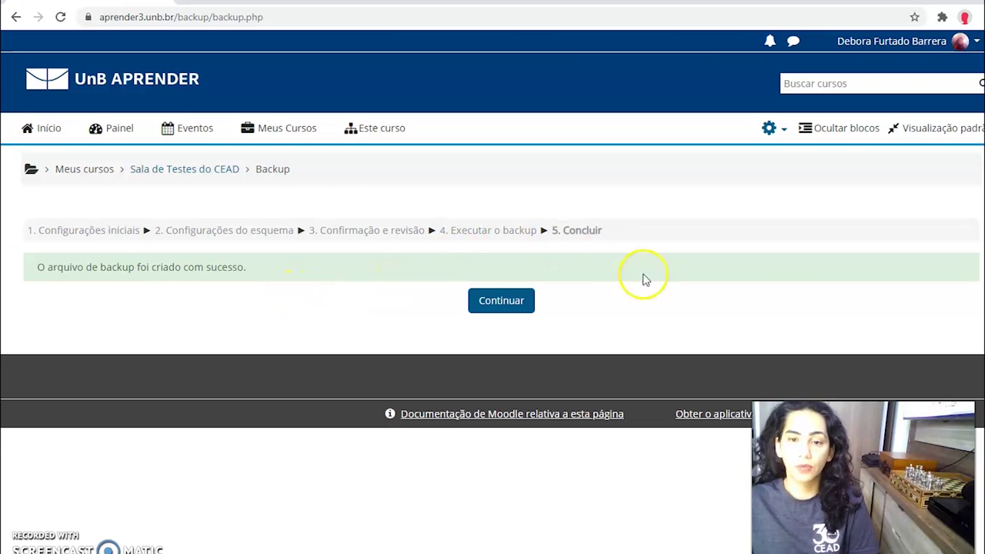
Step: Continue from the finished backup to the restore page and examine the files in the course backup area
click(514, 311)
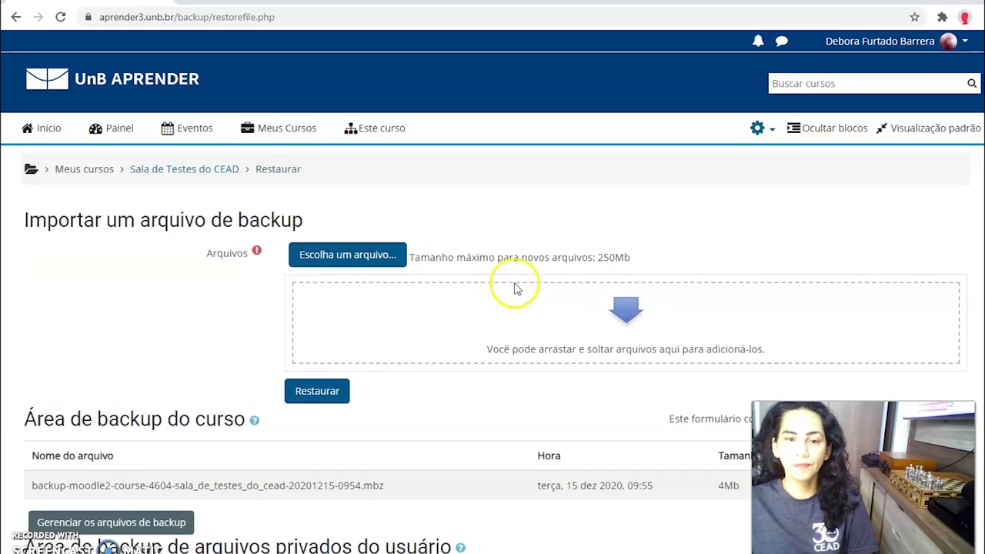
scroll(151, 235, down, 1)
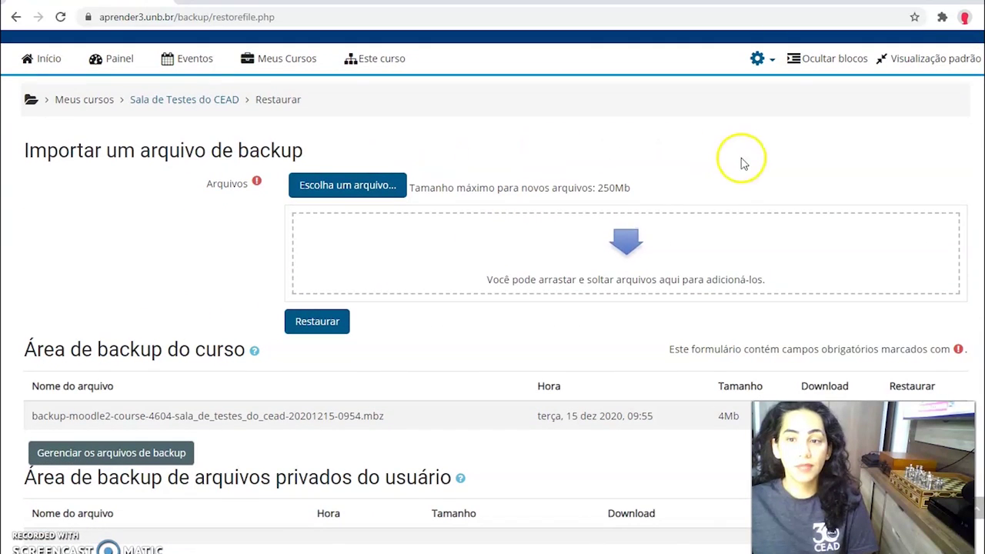
scroll(742, 161, down, 1)
scroll(132, 277, up, 2)
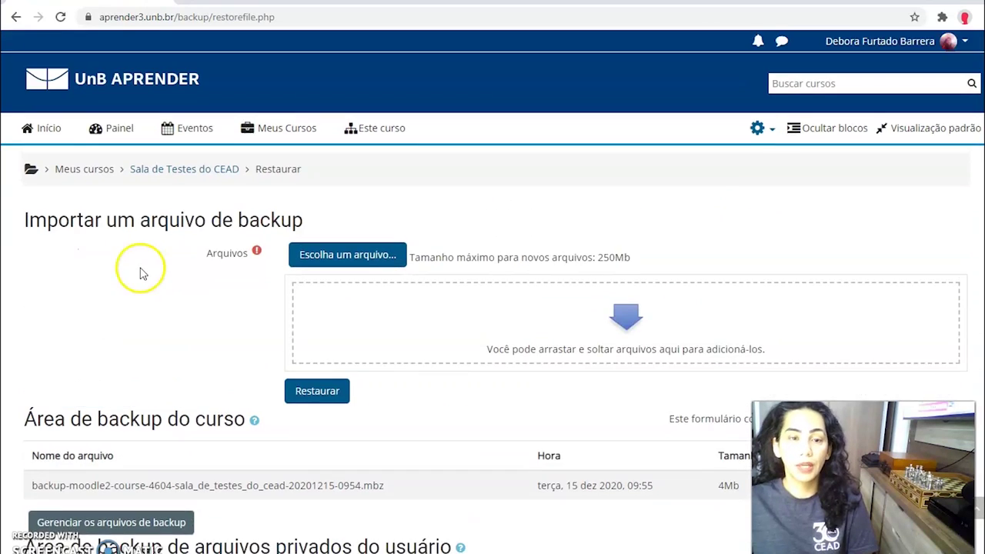
scroll(135, 283, down, 2)
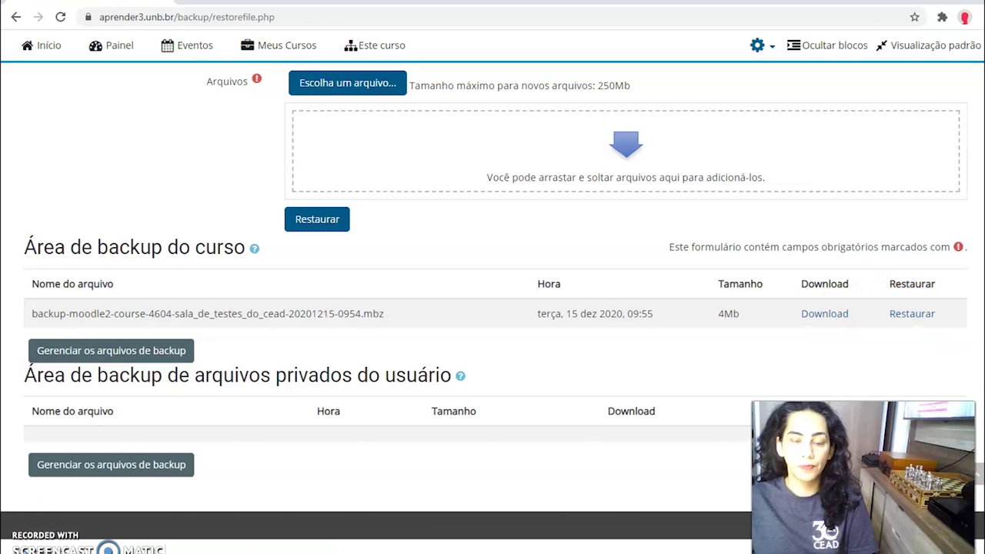
Step: Switch to File Explorer and check the Downloads and Backup de disciplina folders for the backup file
mouse_move(392, 553)
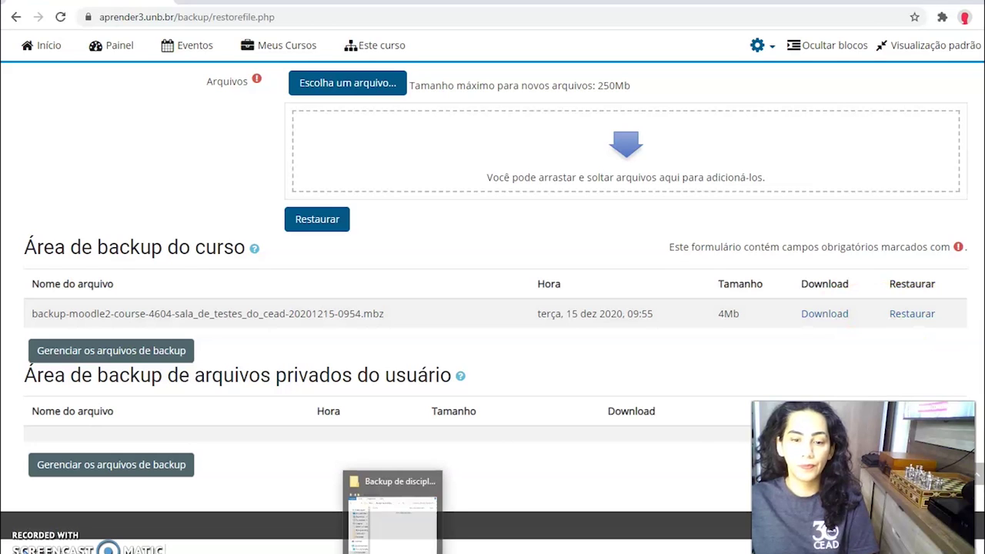
click(393, 512)
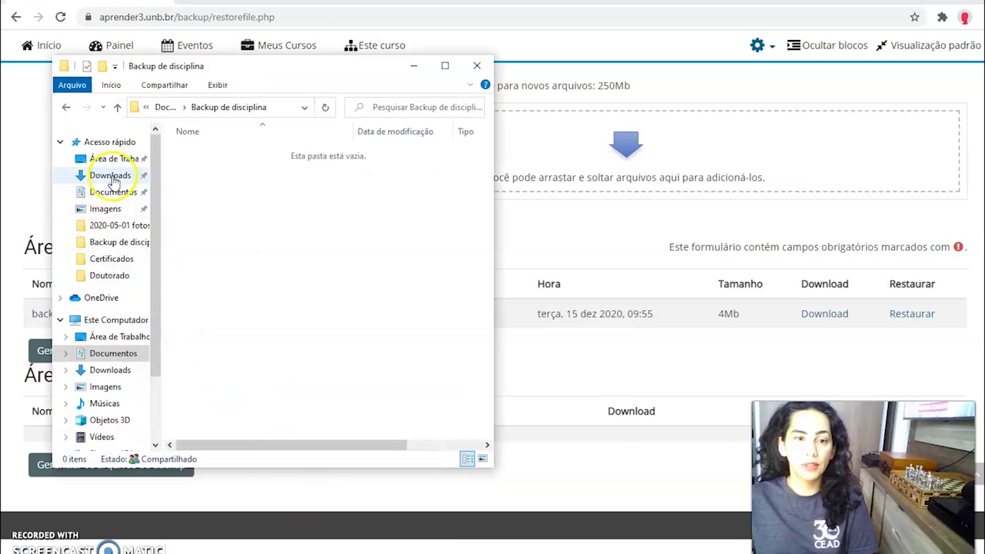
click(111, 175)
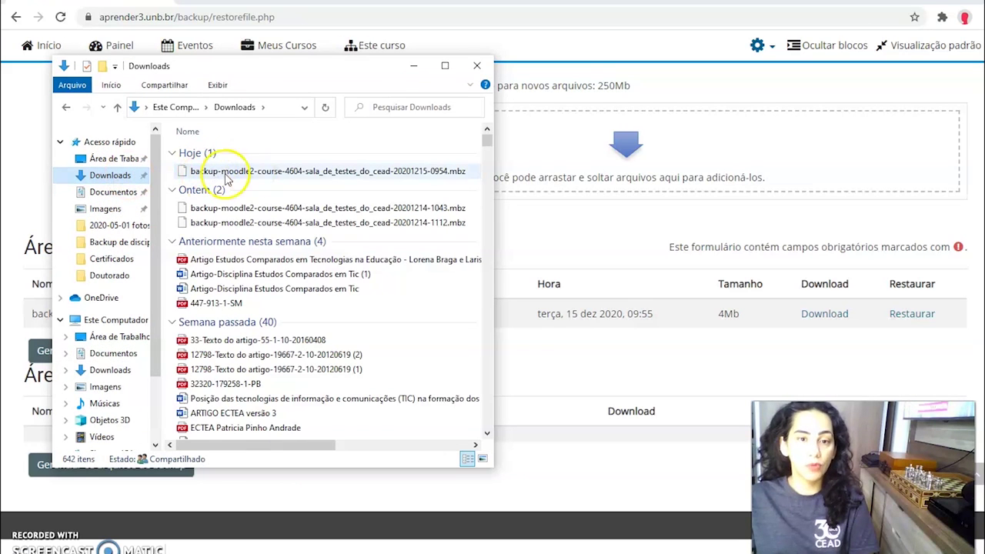
mouse_move(266, 177)
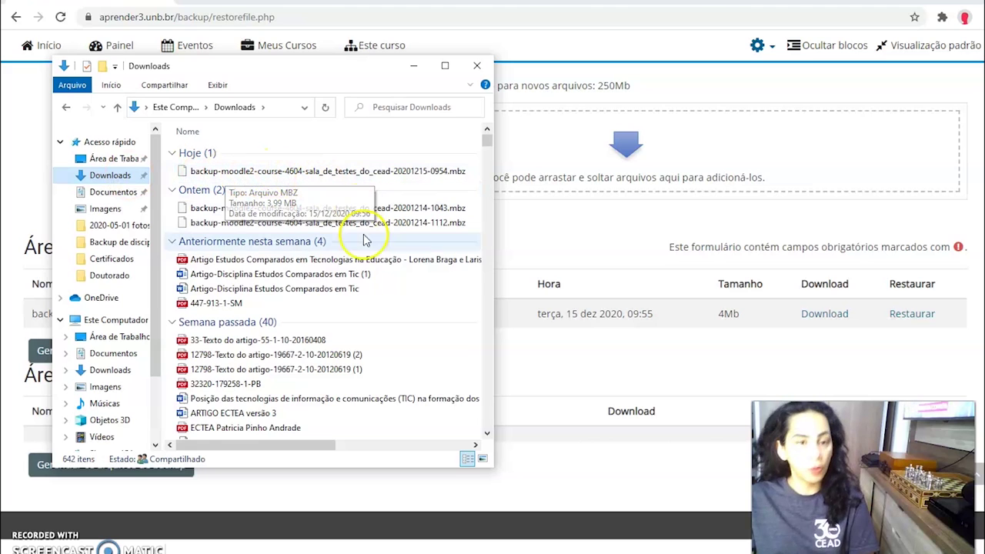
click(126, 245)
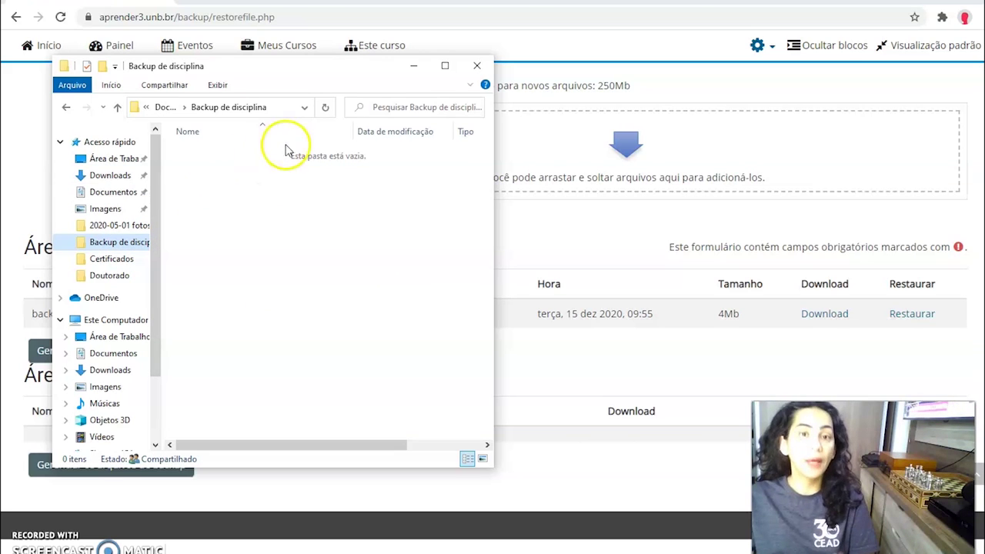
click(414, 66)
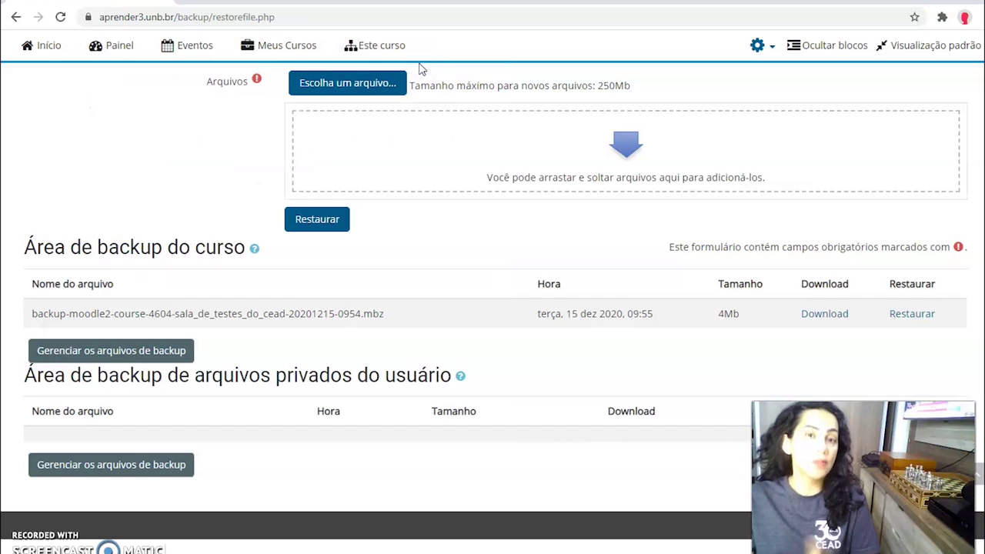
click(424, 81)
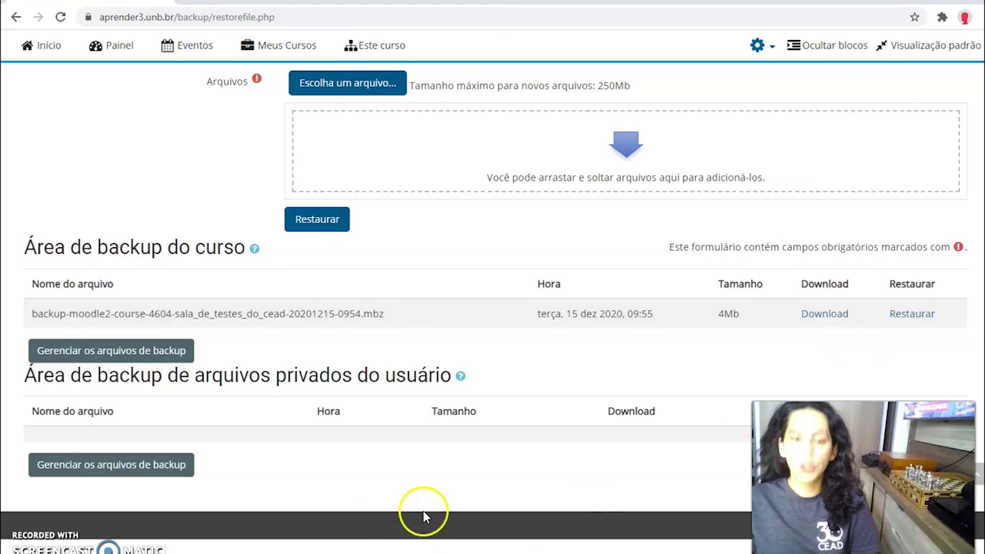
key(alt+Tab)
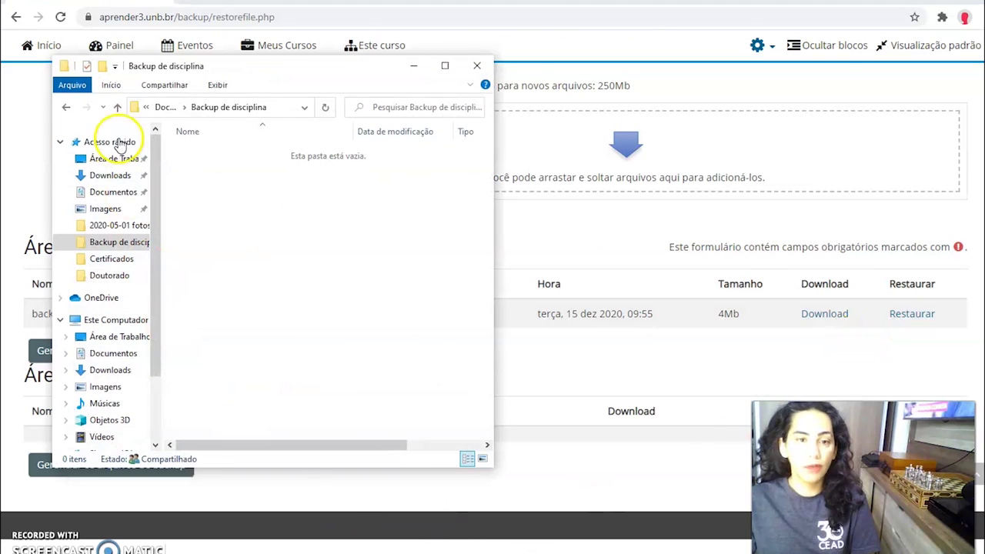
click(415, 71)
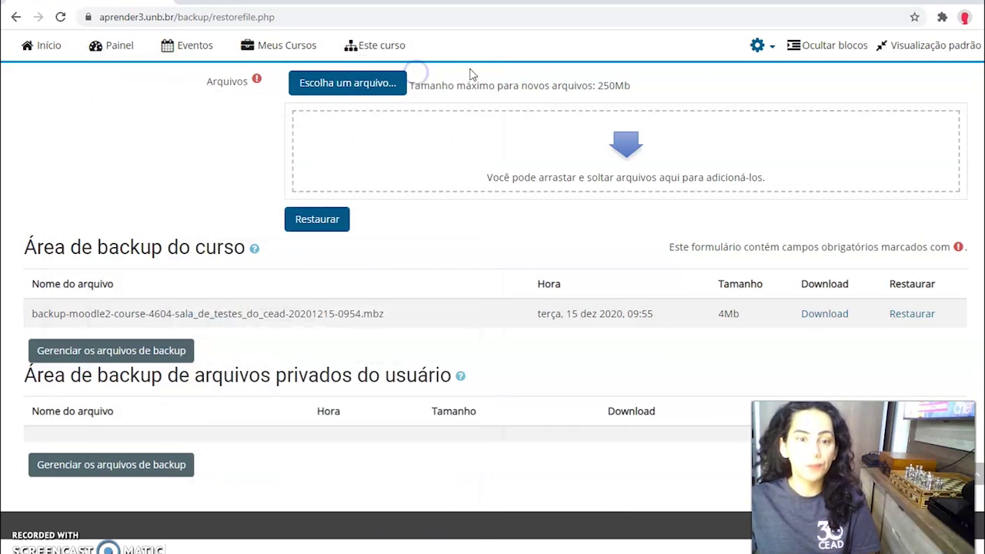
Step: Manage the course backup area's files and delete the course's .mbz backup file, confirming the deletion
click(108, 356)
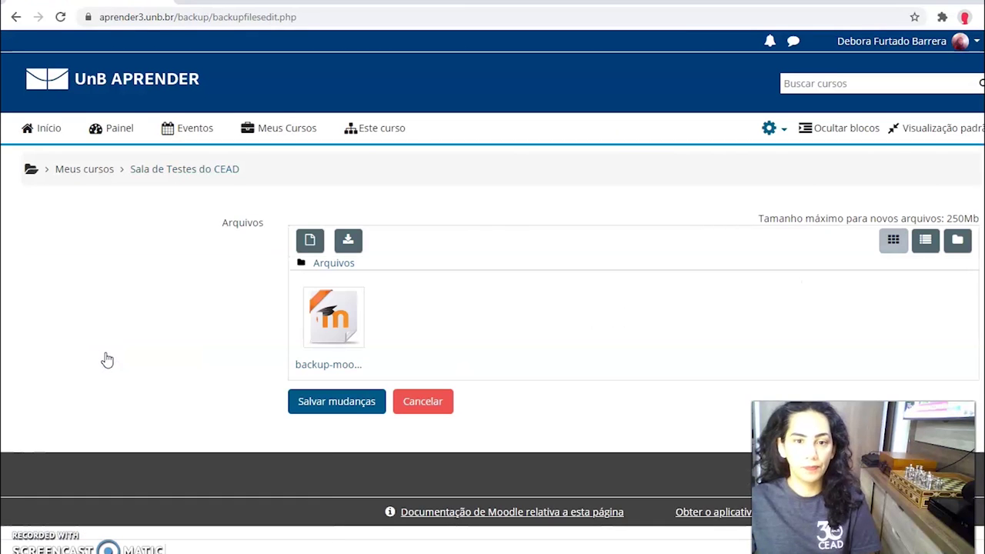
drag(339, 333, 319, 323)
click(324, 317)
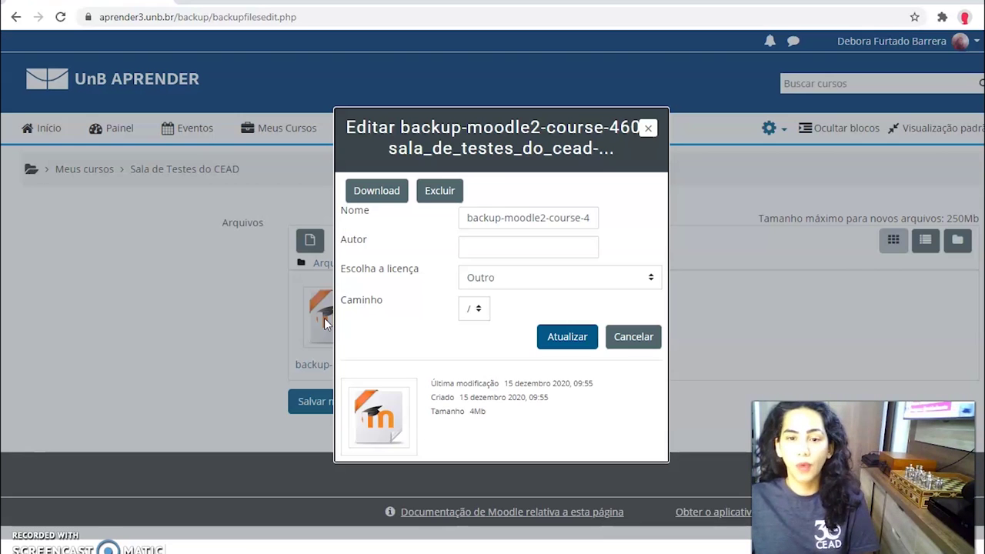
click(450, 191)
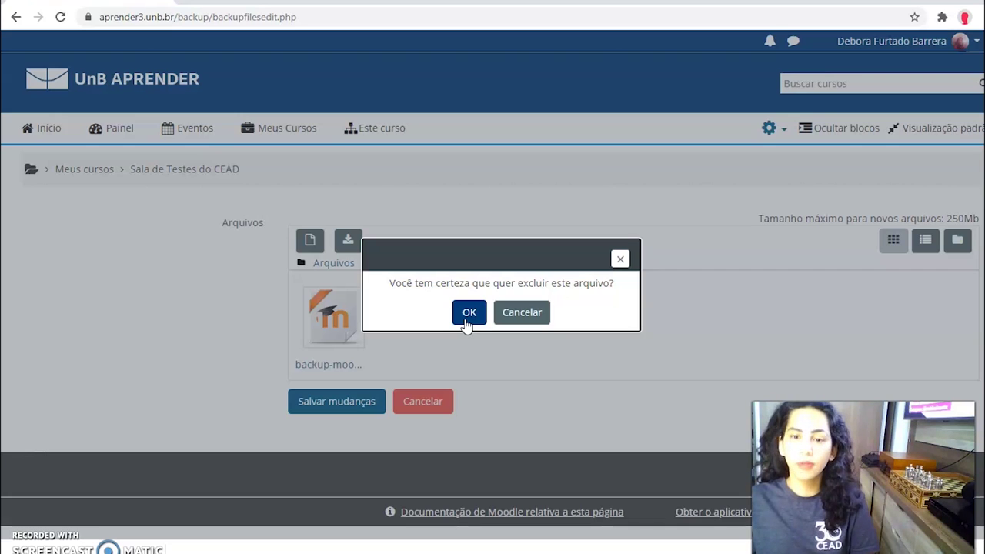
click(468, 313)
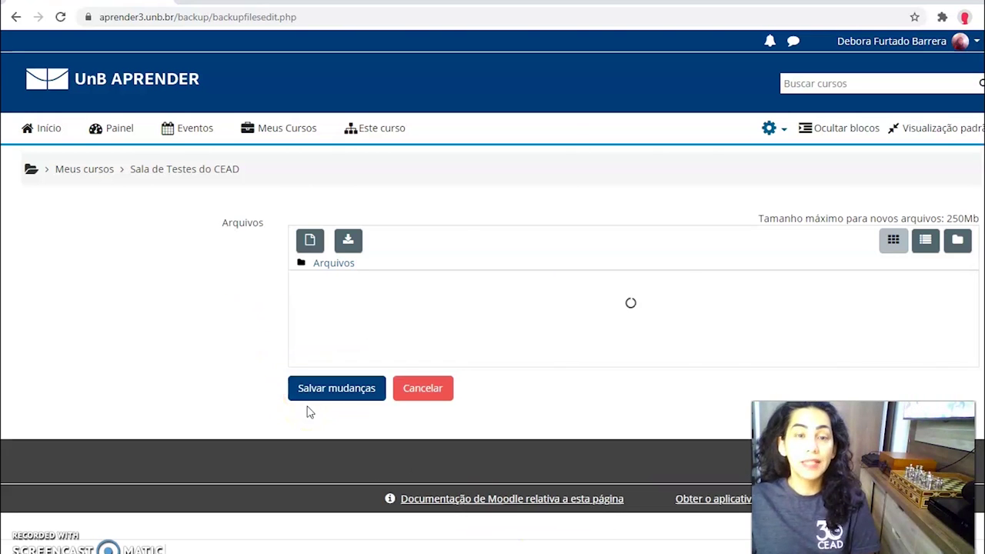
Step: Save the changes to the course's backup files and check the course backup area on the restore page
click(310, 398)
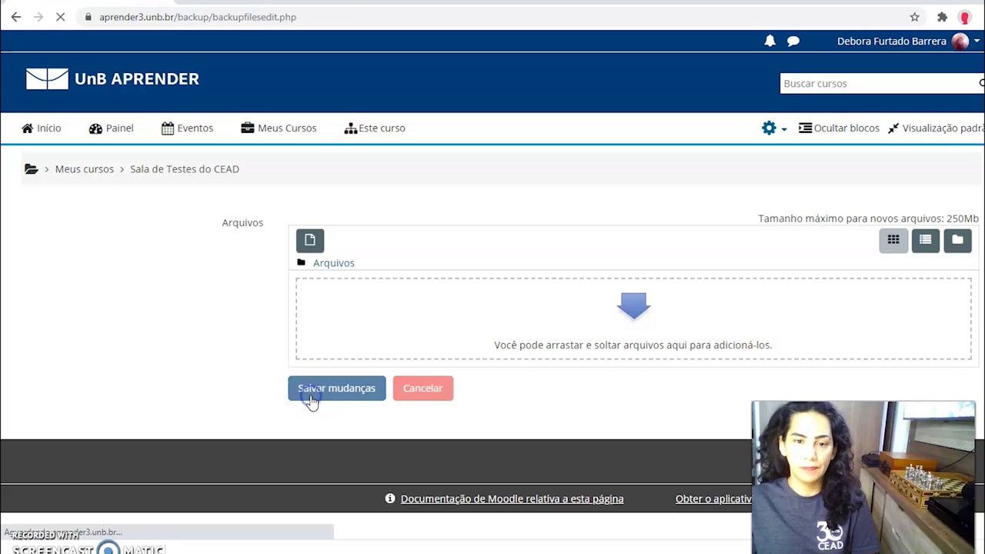
scroll(590, 297, down, 1)
scroll(590, 296, down, 3)
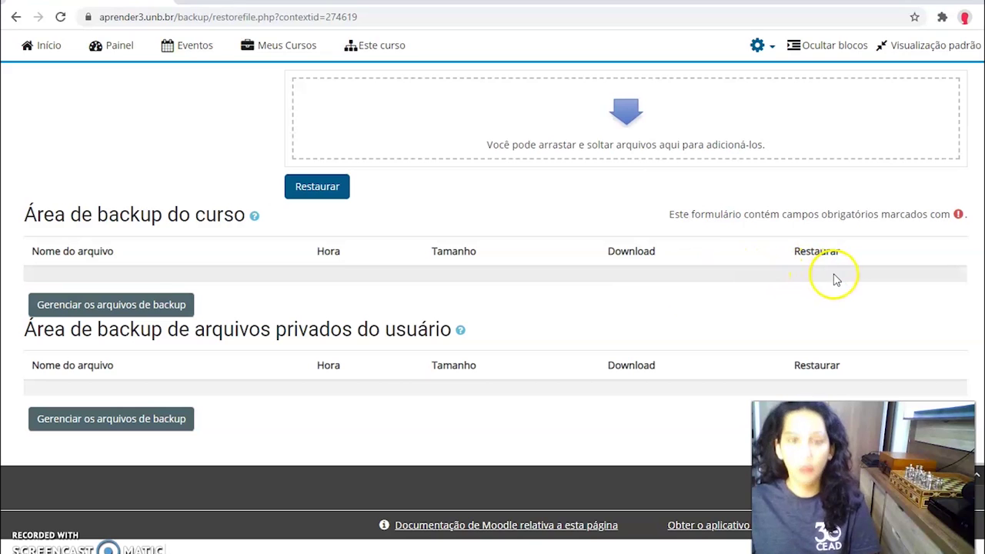
scroll(744, 332, up, 3)
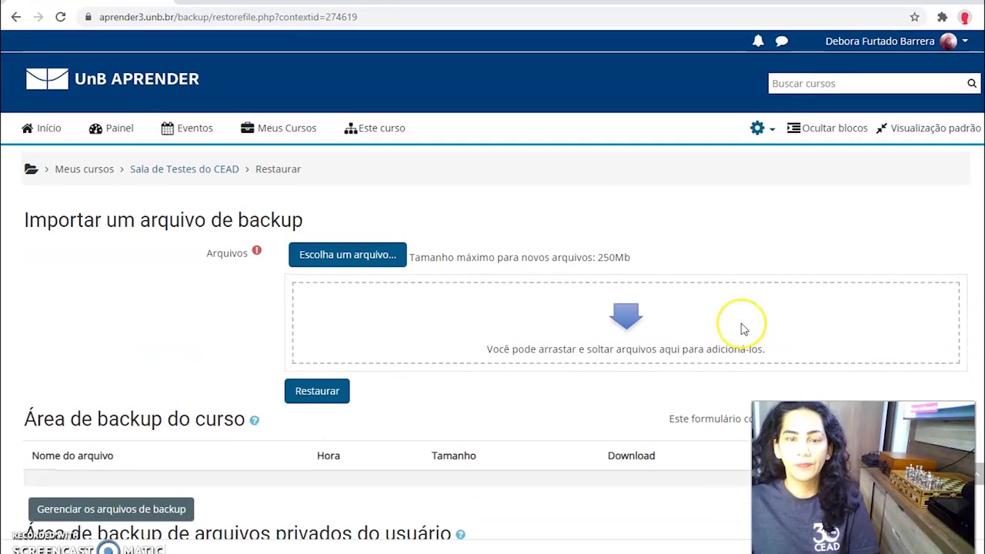
Step: Return to the Sala de Testes do CEAD course page and look through its sections and activities
click(159, 169)
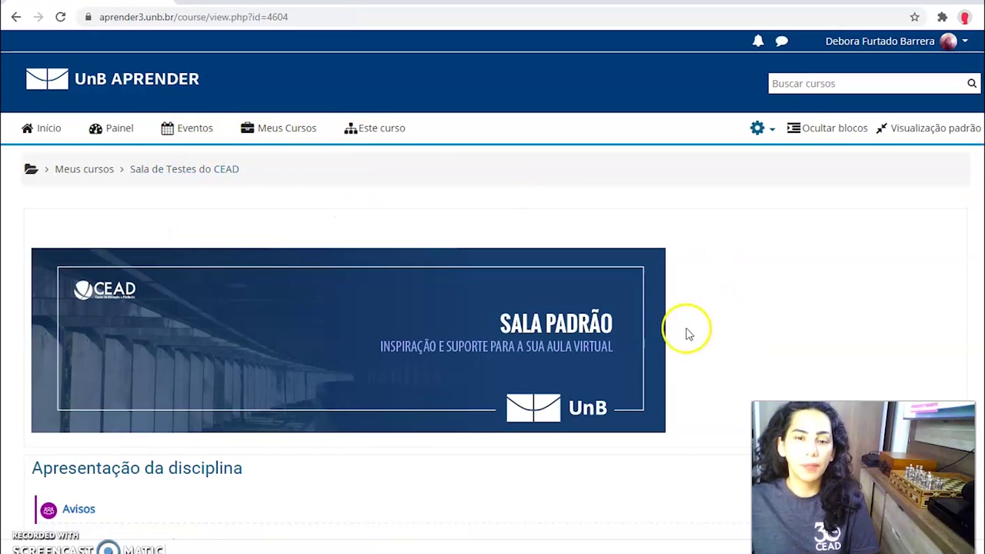
scroll(662, 334, down, 3)
scroll(585, 353, down, 1)
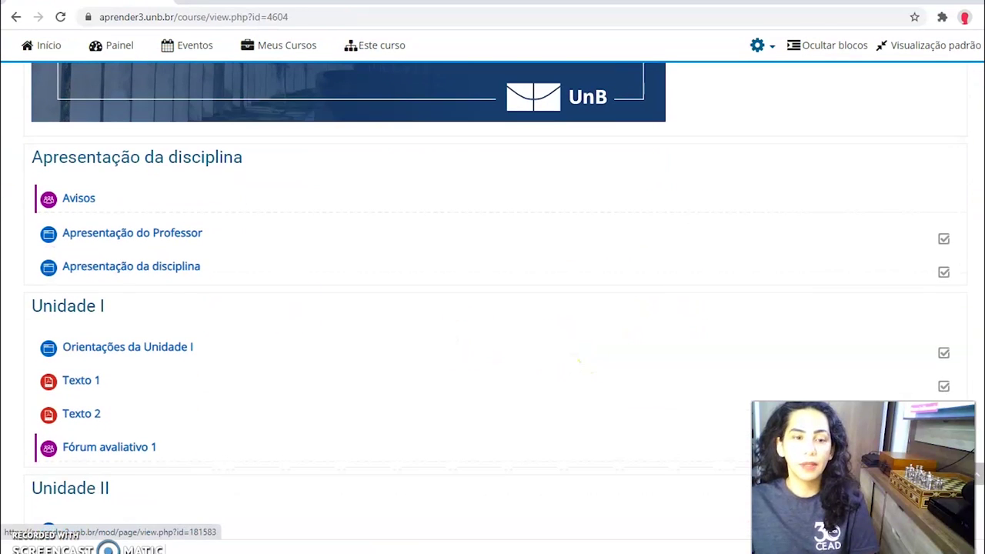
scroll(206, 274, down, 3)
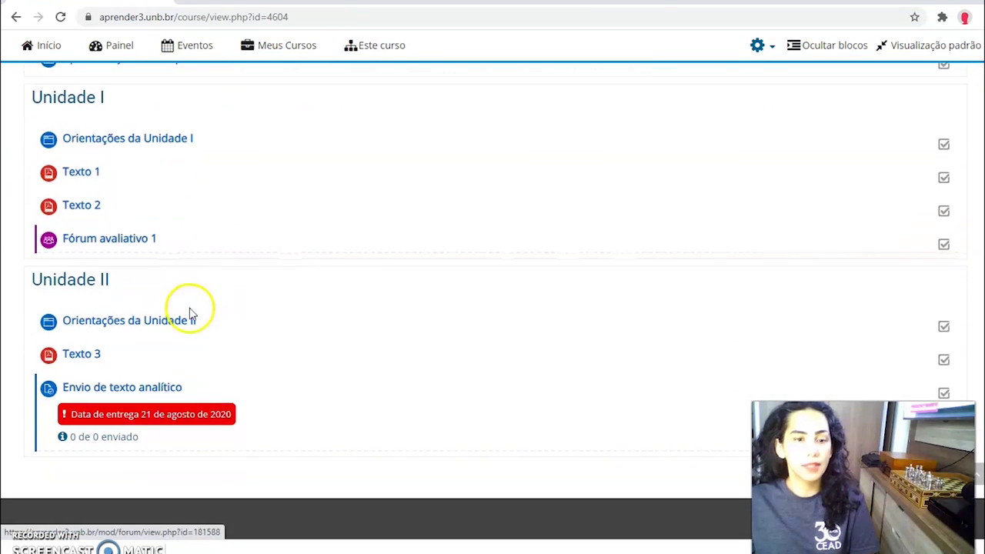
scroll(227, 281, up, 5)
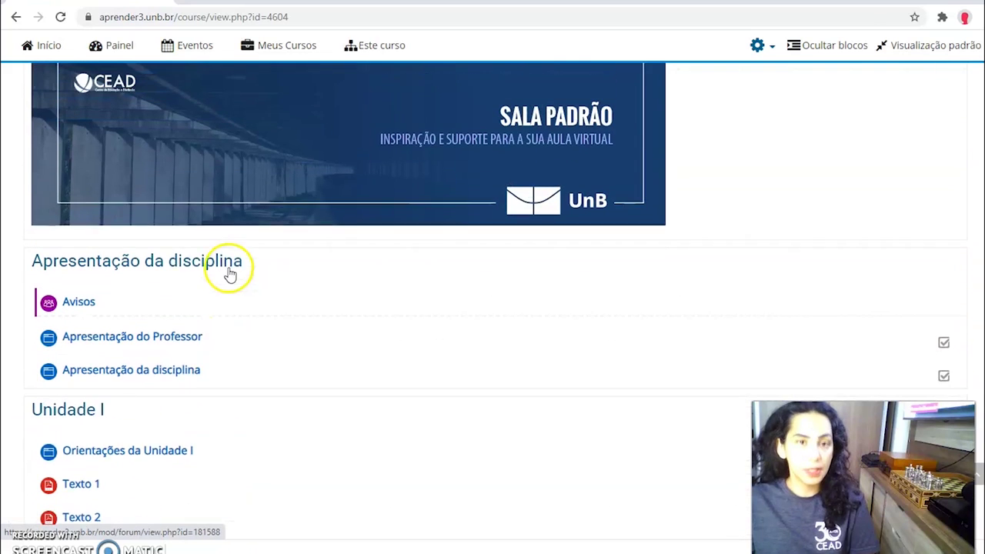